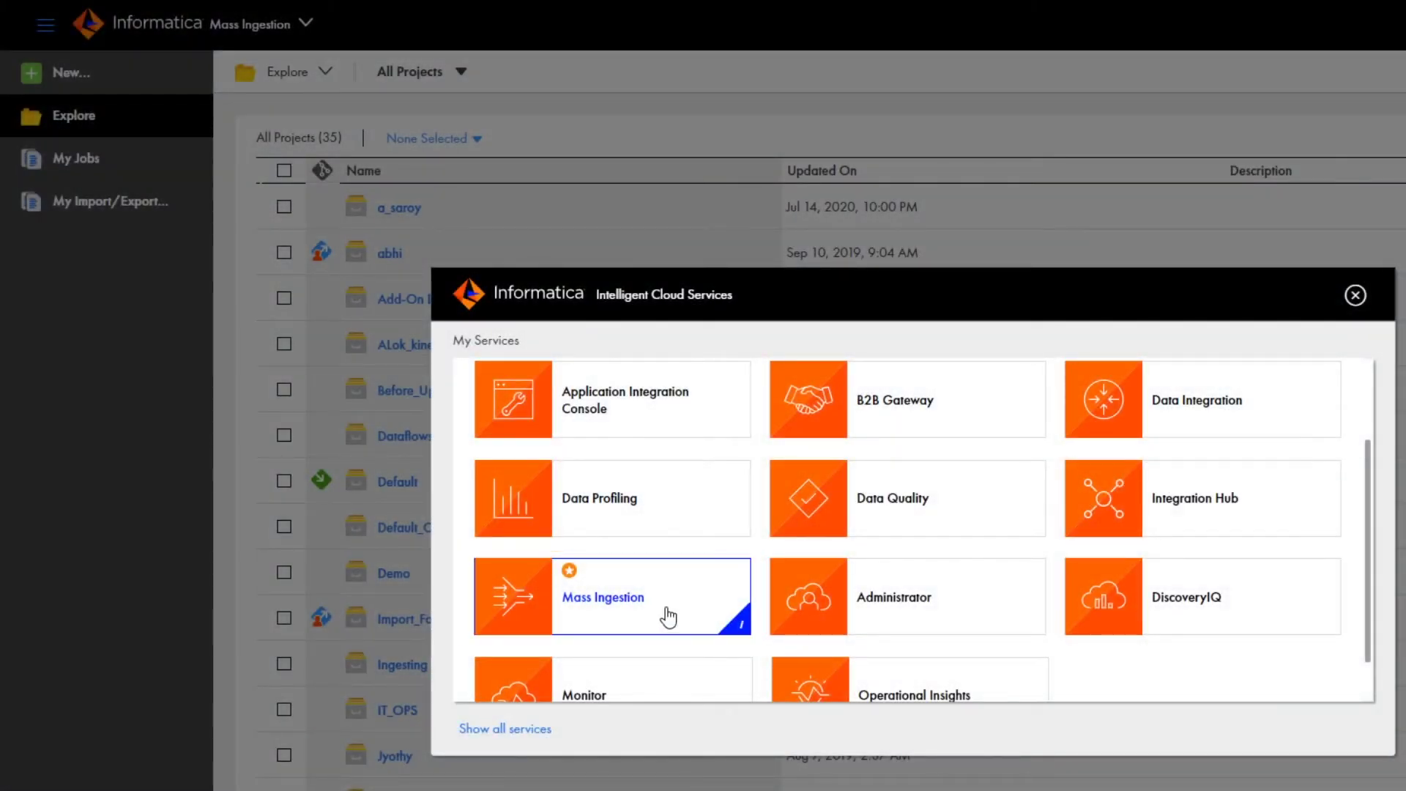
Open the Mass Ingestion service from My Services
{"action": "left_click", "coordinate": [667, 615]}
Create a Streaming Ingestion Task named Ingest_Kafka_To_Amazon_S3 using the AgentGroup runtime environment
{"action": "left_click", "coordinate": [77, 75]}
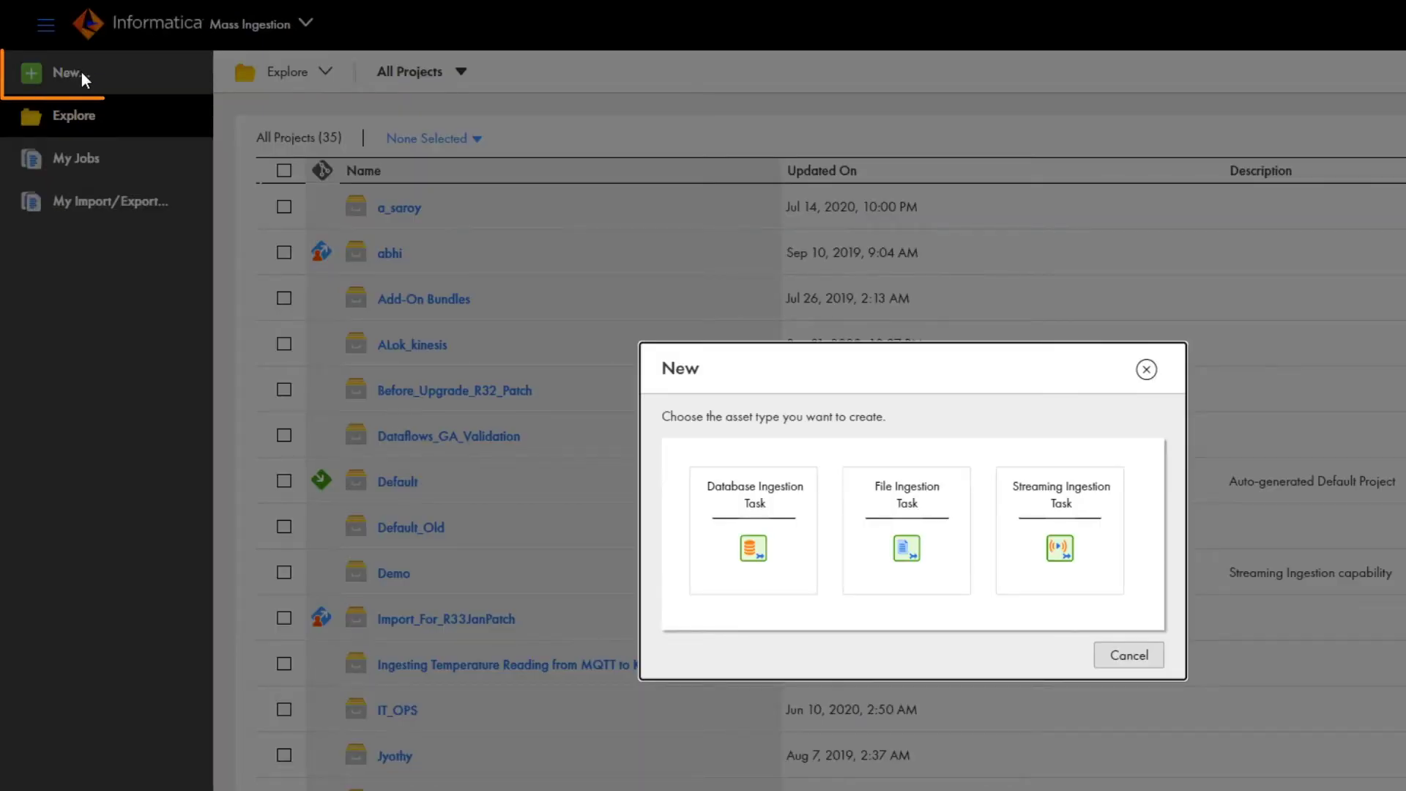
{"action": "left_click", "coordinate": [1059, 586]}
{"action": "left_click", "coordinate": [622, 236]}
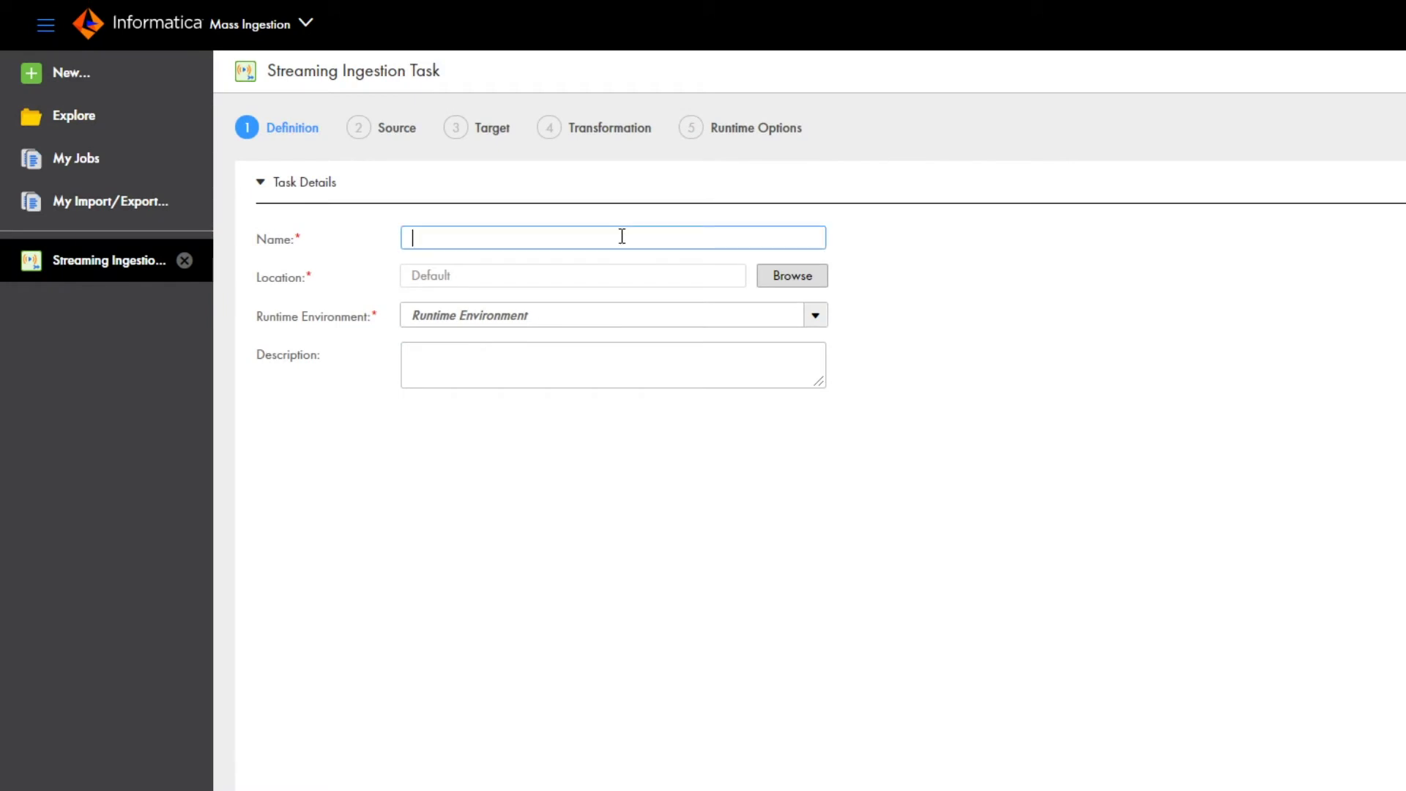
{"action": "type", "text": "Ingest"}
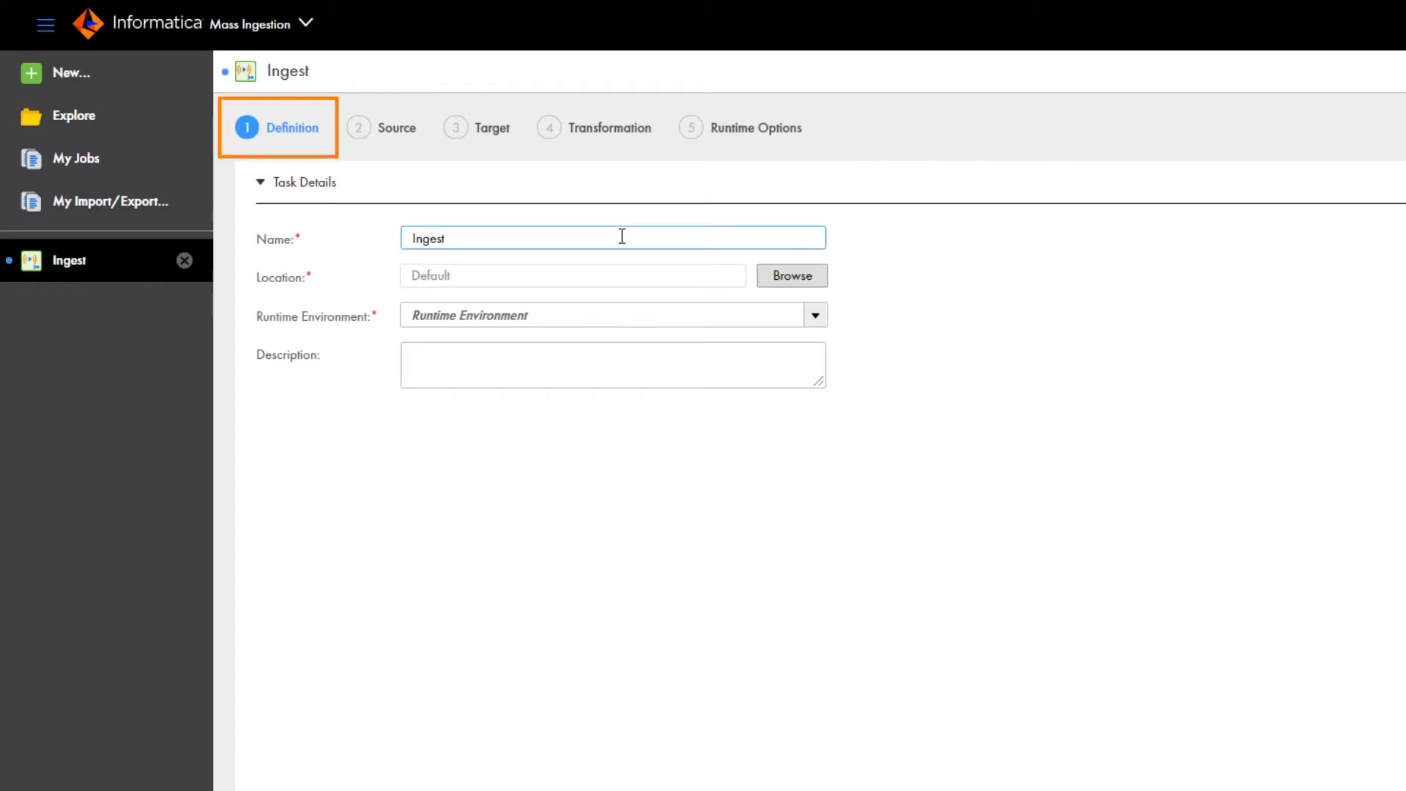
{"action": "type", "text": "_Kafka_To_Amazon_S3"}
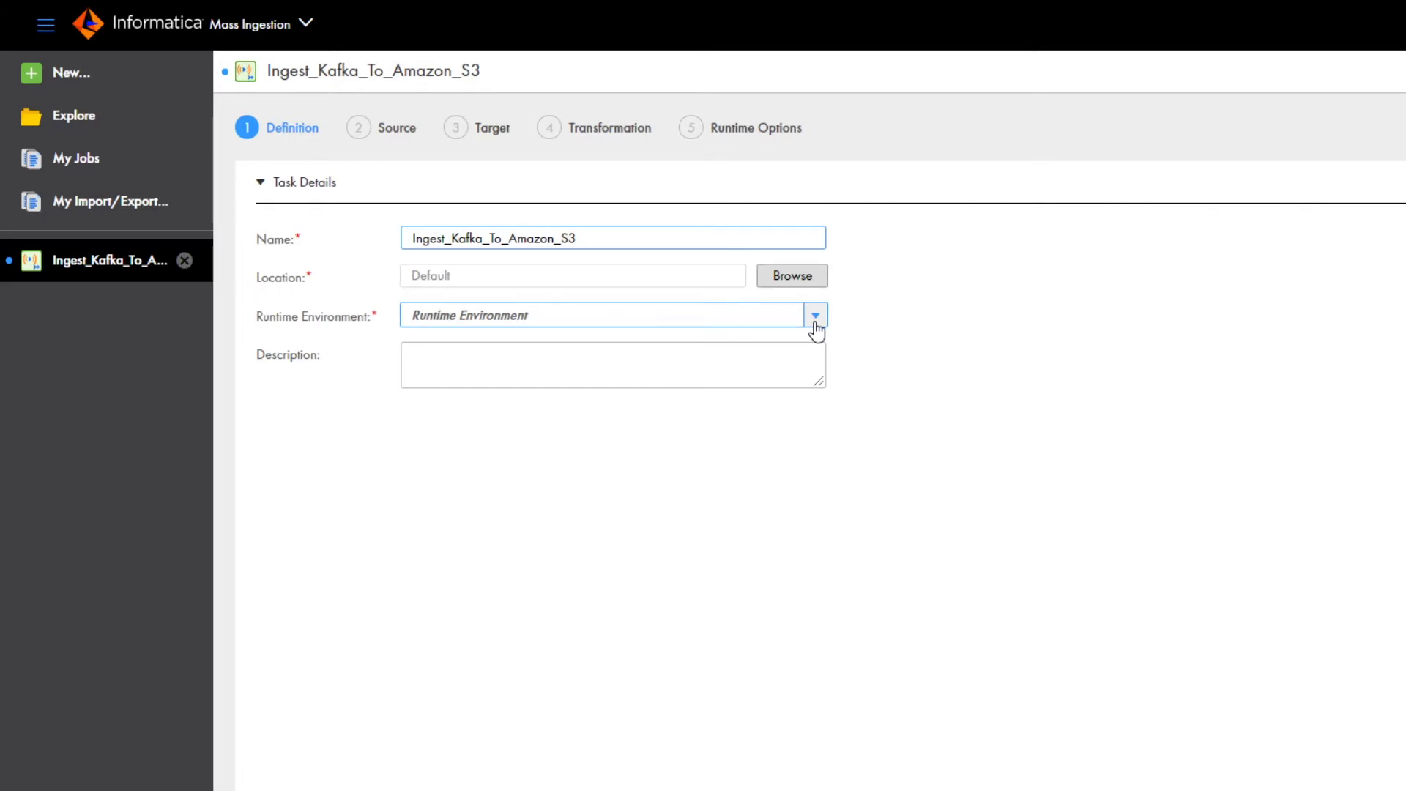
{"action": "left_click", "coordinate": [817, 329]}
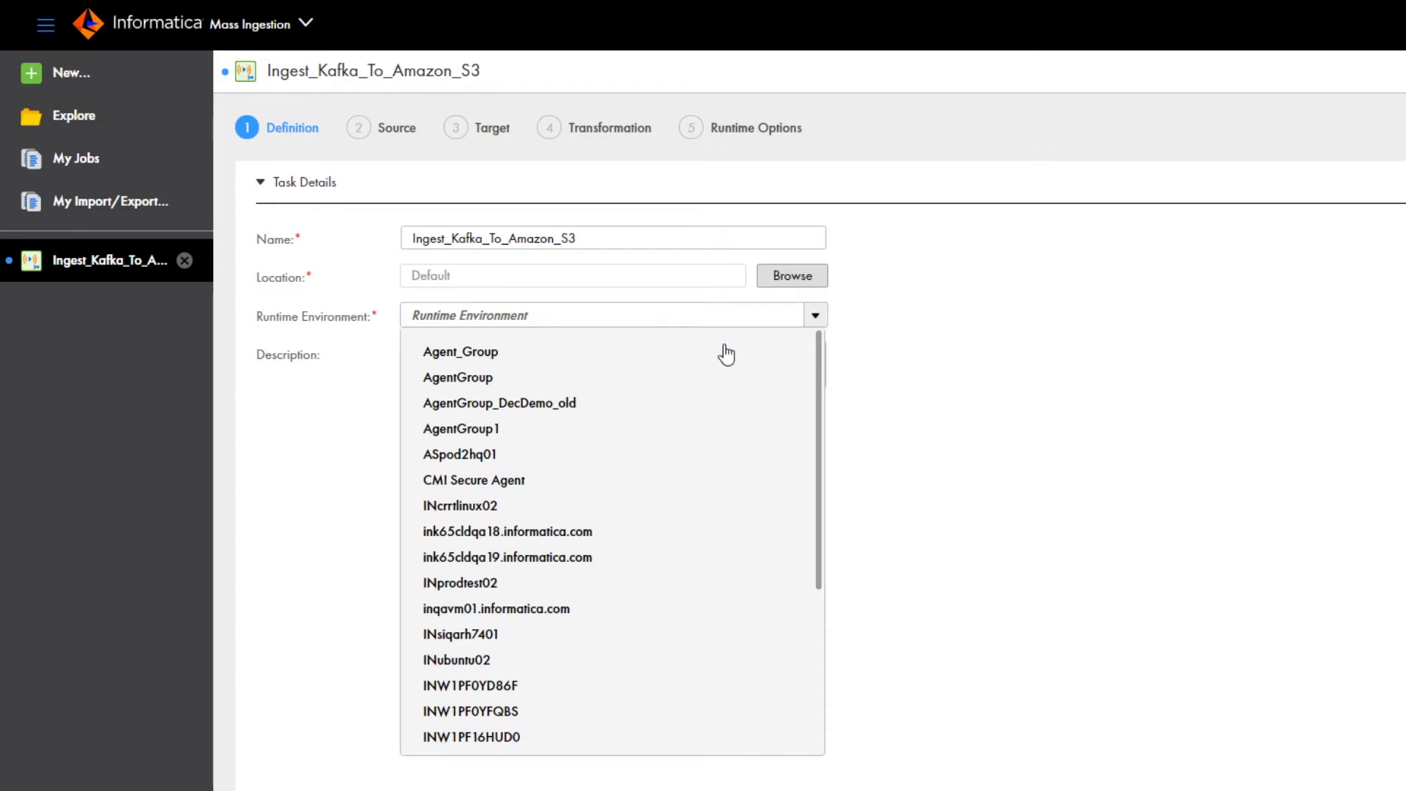
{"action": "left_click", "coordinate": [489, 379]}
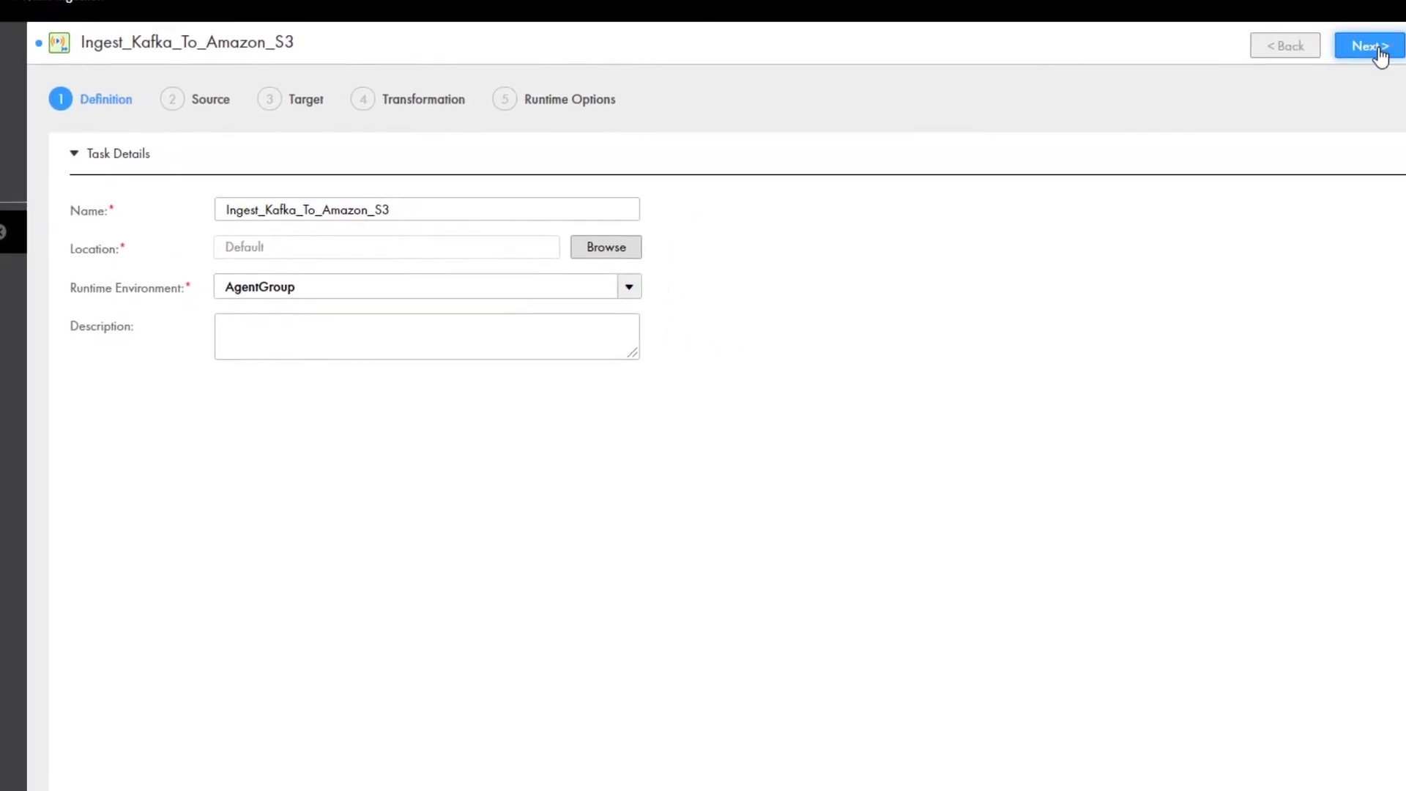
{"action": "left_click", "coordinate": [1349, 44]}
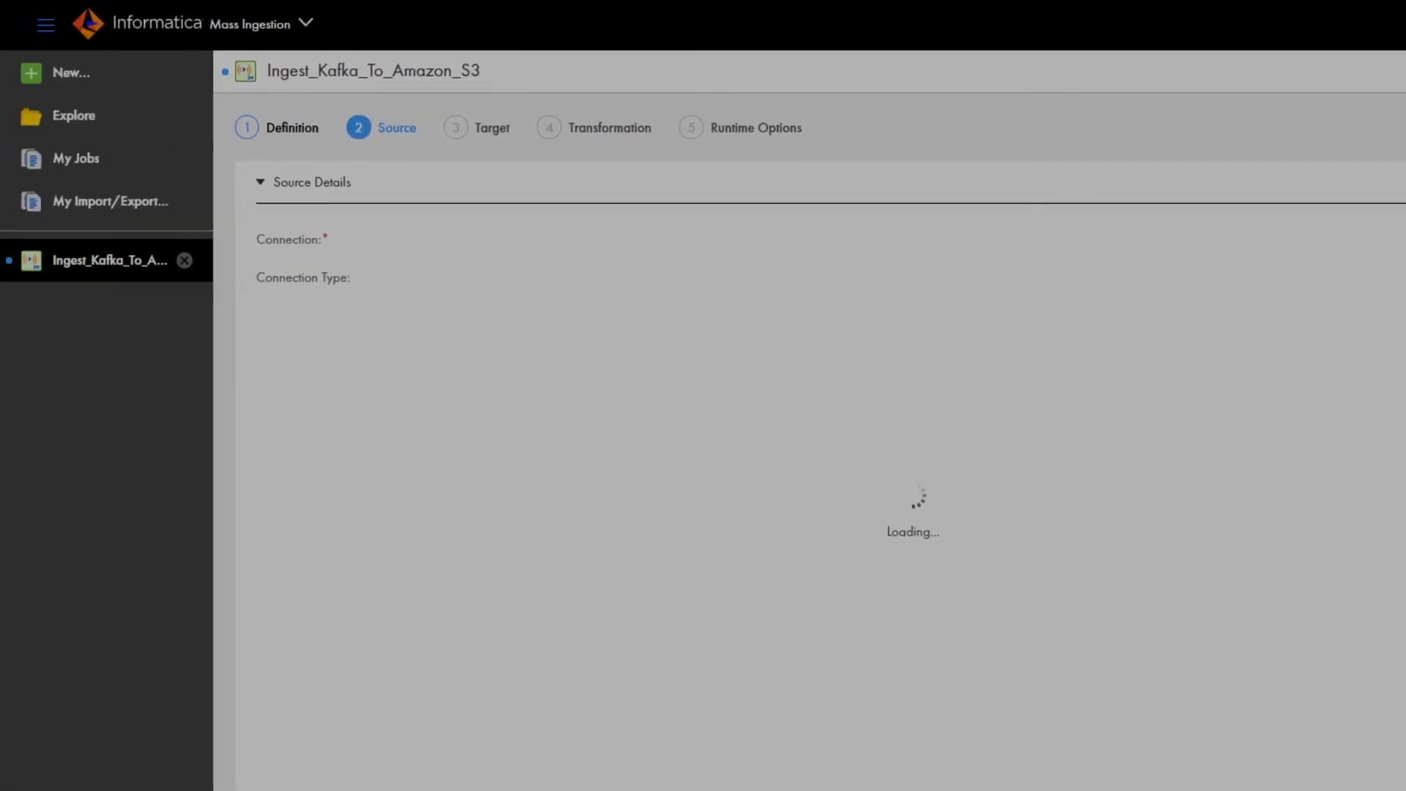
Use Kafka_Connection as the source connection, reading topic Kafka_topic
{"action": "left_click", "coordinate": [786, 241]}
{"action": "scroll", "coordinate": [675, 461], "scroll_direction": "down", "scroll_amount": 10}
{"action": "scroll", "coordinate": [635, 546], "scroll_direction": "down", "scroll_amount": 5}
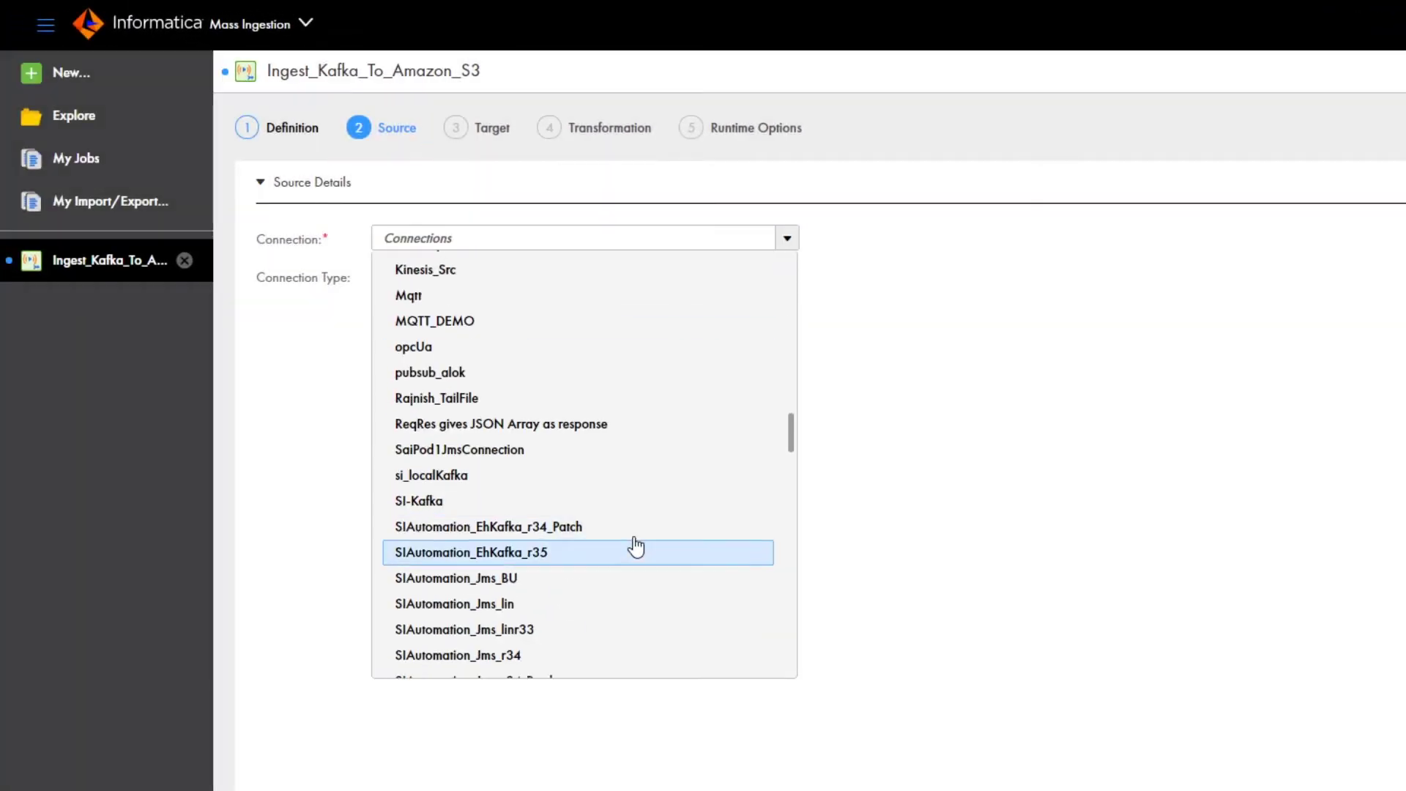
{"action": "scroll", "coordinate": [546, 444], "scroll_direction": "up", "scroll_amount": 3}
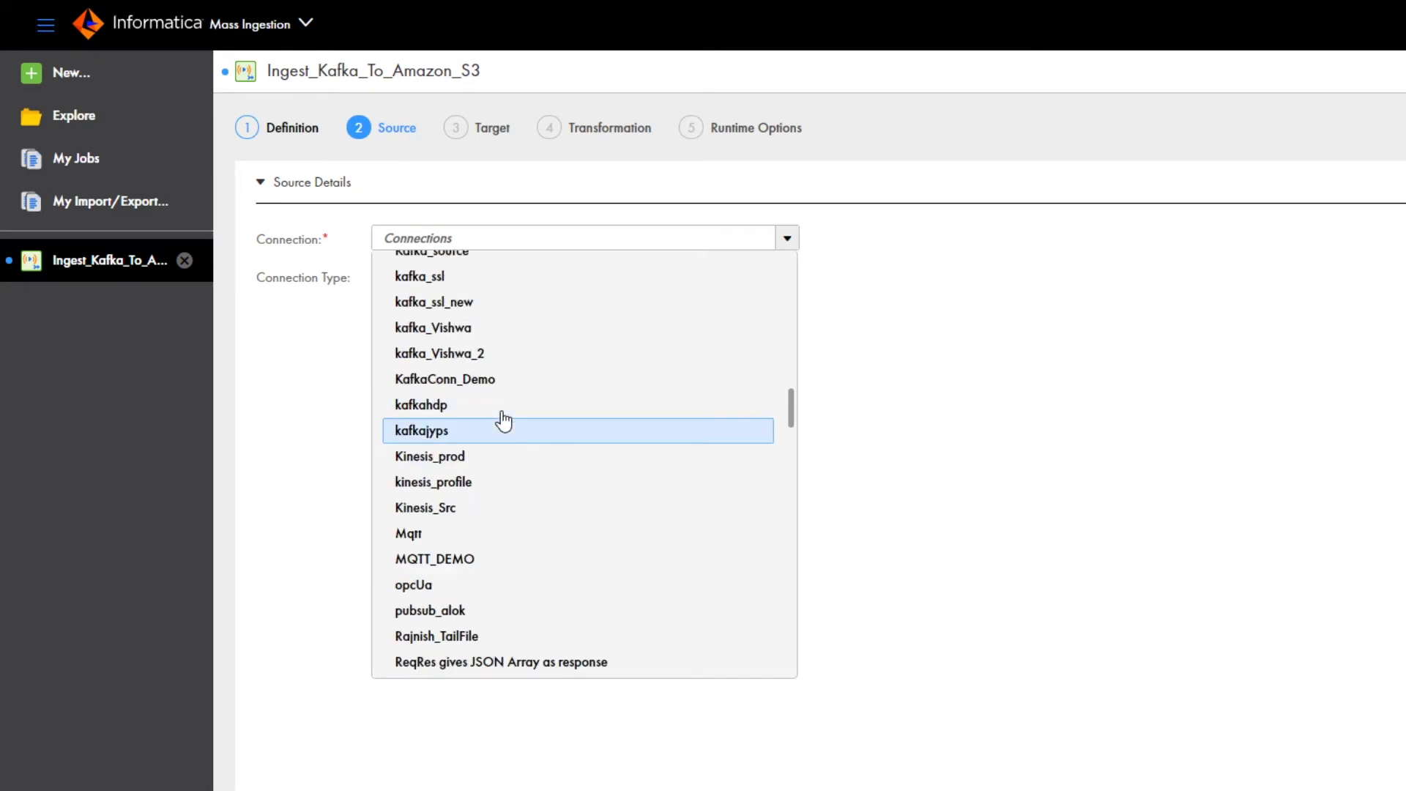
{"action": "scroll", "coordinate": [505, 429], "scroll_direction": "up", "scroll_amount": 2}
{"action": "left_click", "coordinate": [477, 336]}
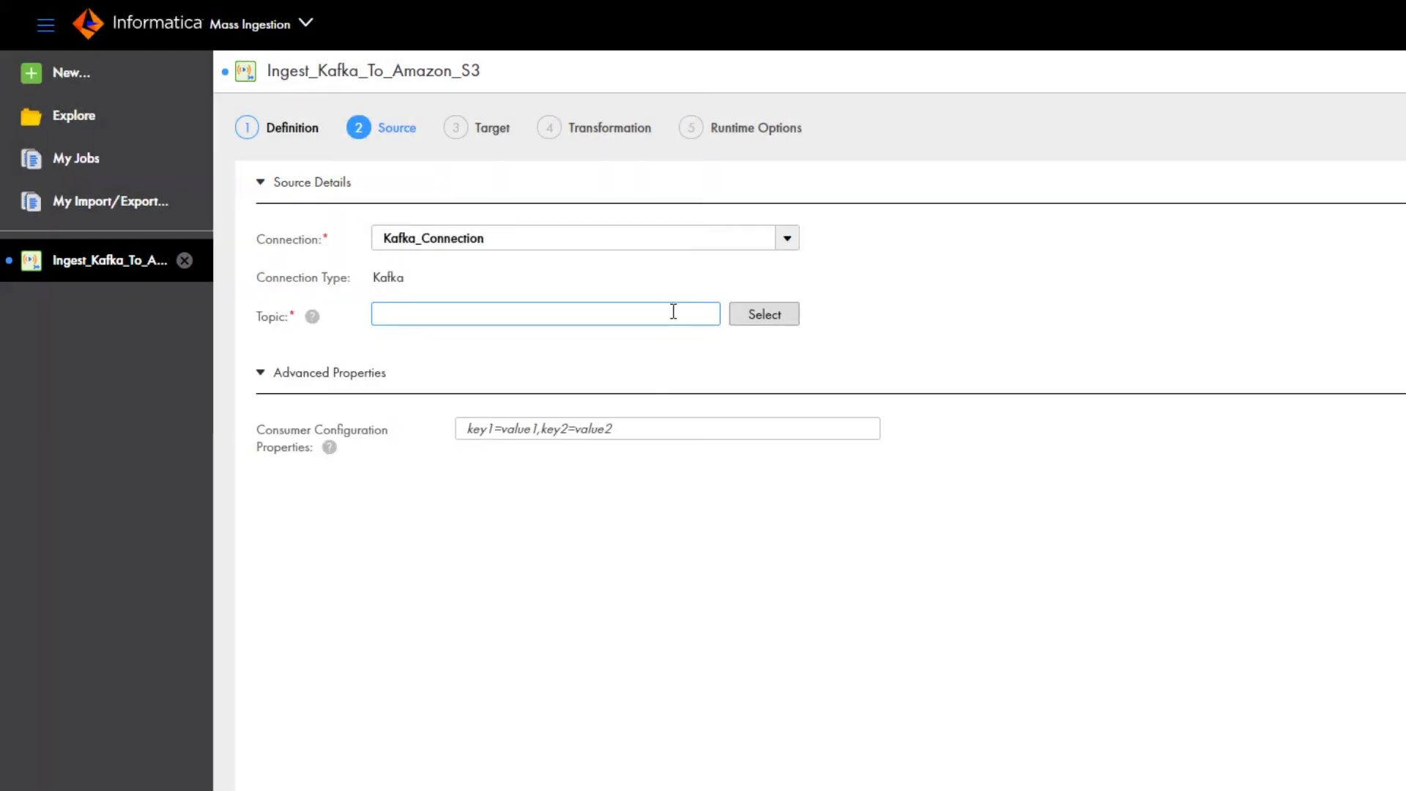
{"action": "type", "text": "Kafka_topic"}
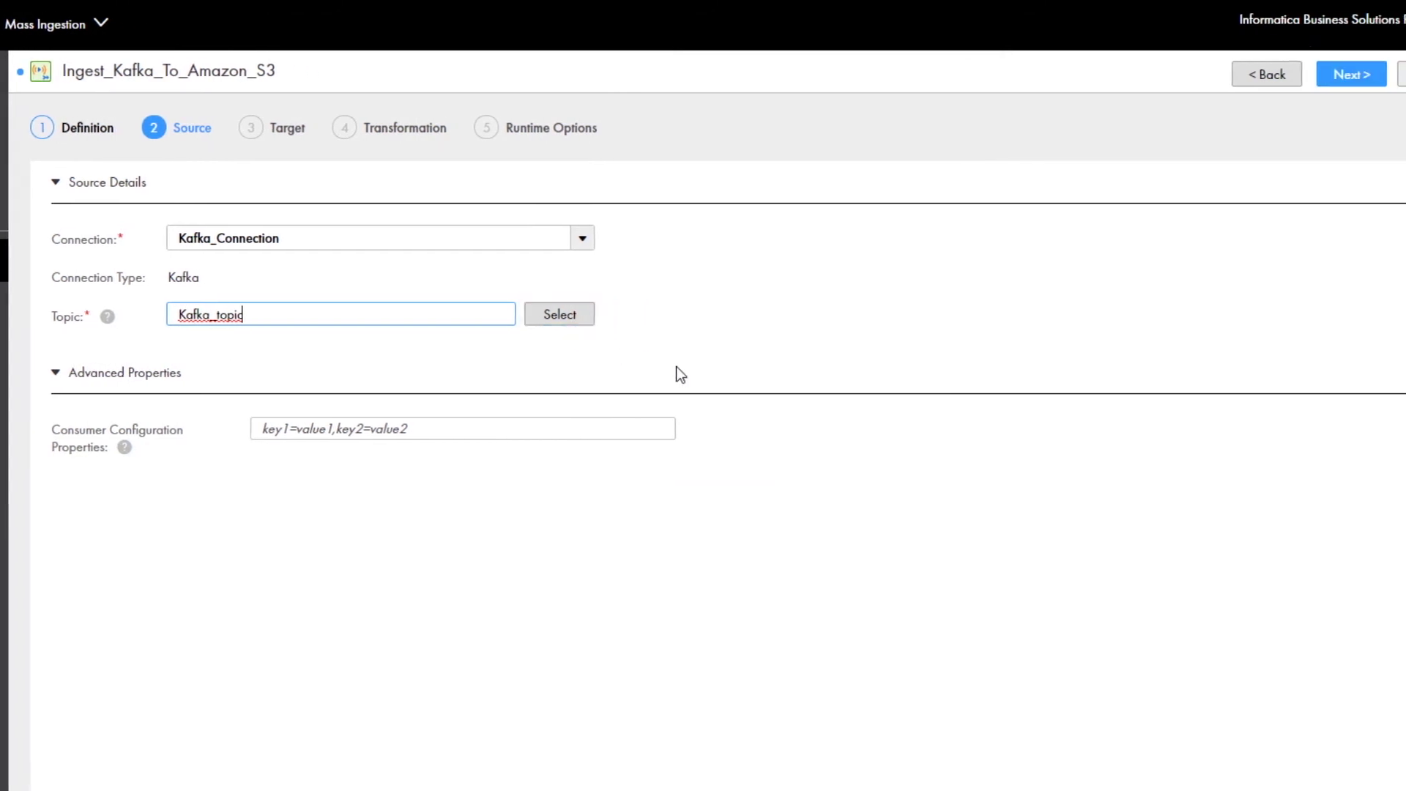
{"action": "left_click", "coordinate": [1362, 77]}
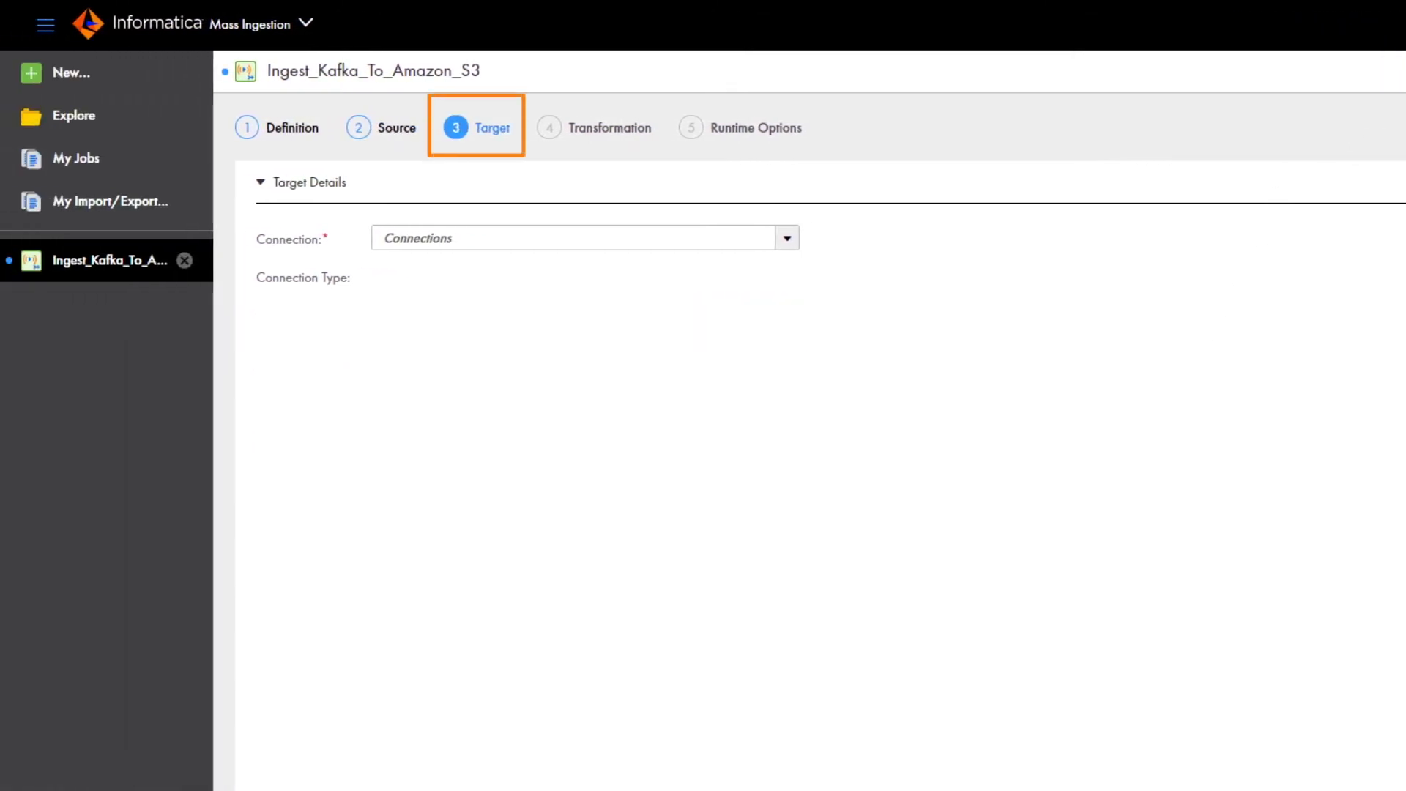
Use S3Conn_Demo as the target connection, with object name S3_File_Name
{"action": "left_click", "coordinate": [787, 240]}
{"action": "scroll", "coordinate": [644, 403], "scroll_direction": "down", "scroll_amount": 10}
{"action": "scroll", "coordinate": [608, 493], "scroll_direction": "down", "scroll_amount": 10}
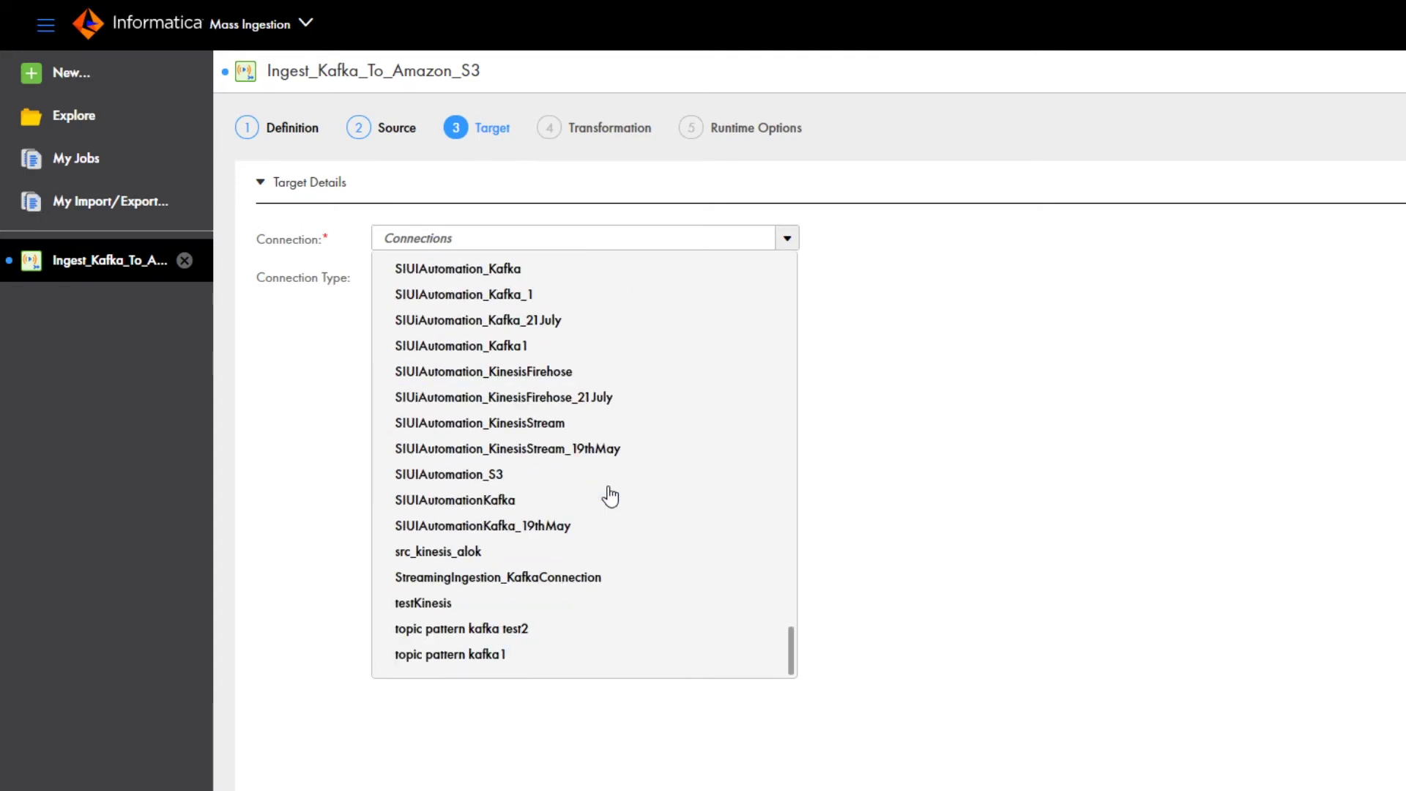
{"action": "scroll", "coordinate": [612, 497], "scroll_direction": "up", "scroll_amount": 5}
{"action": "scroll", "coordinate": [613, 494], "scroll_direction": "up", "scroll_amount": 5}
{"action": "left_click", "coordinate": [480, 509]}
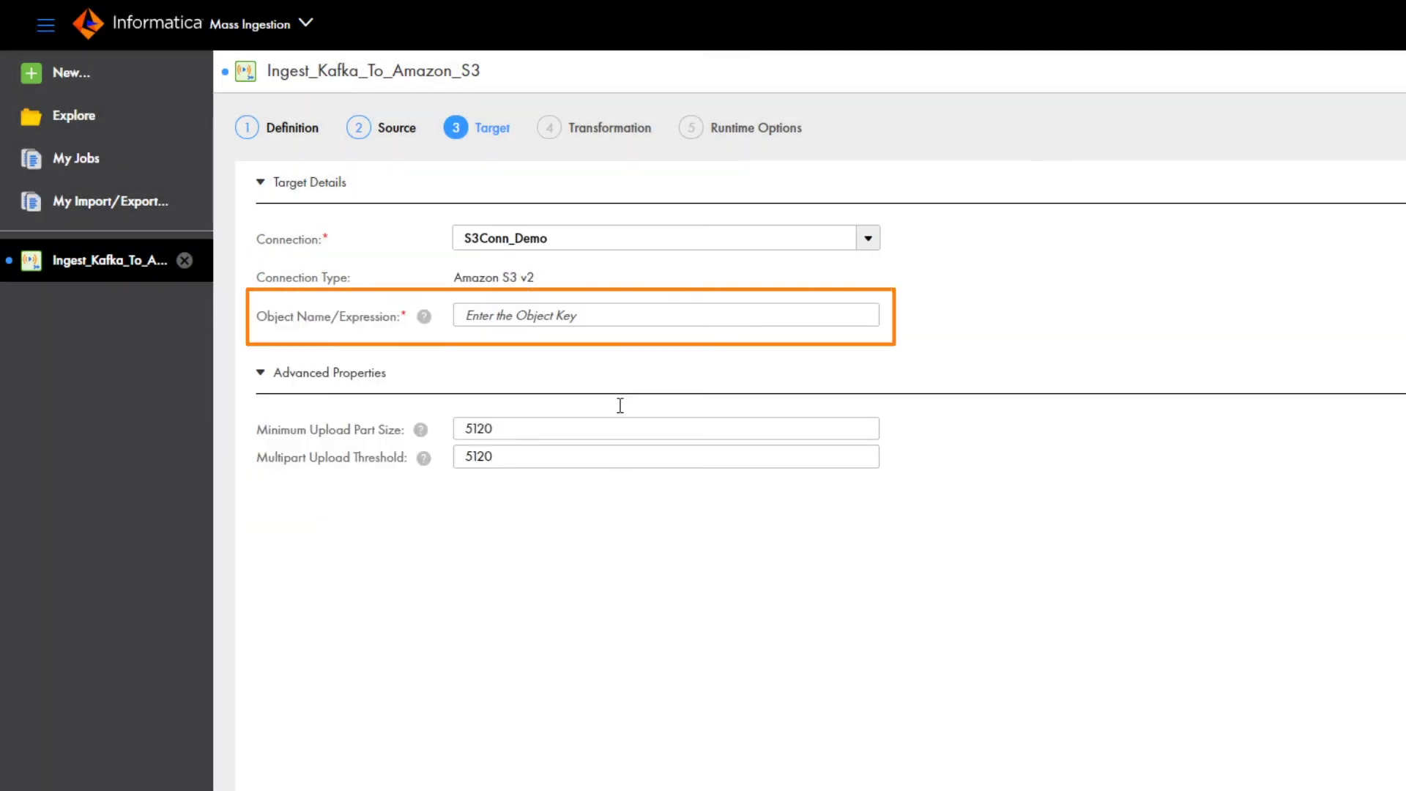
{"action": "left_click", "coordinate": [471, 323]}
{"action": "type", "text": "S3_File_"}
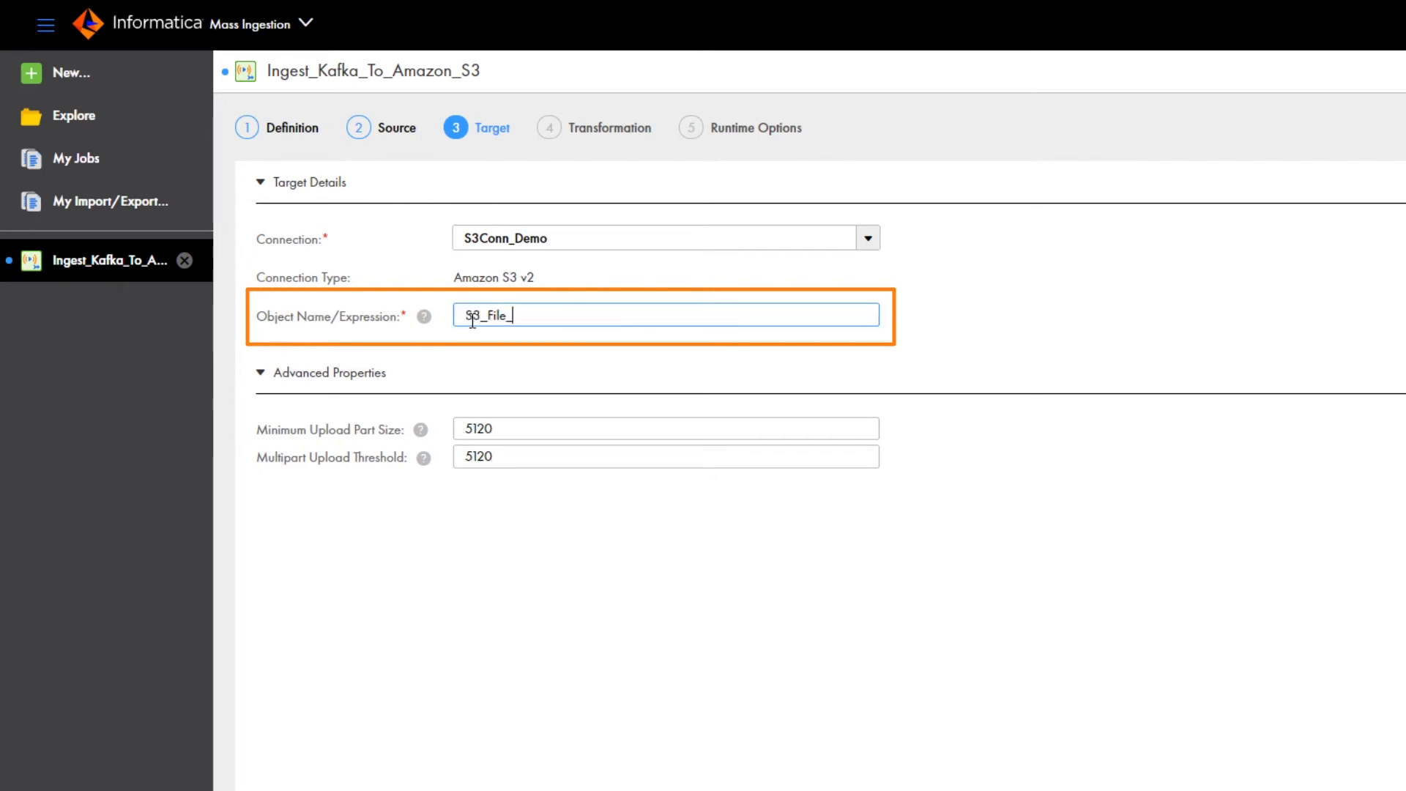
{"action": "type", "text": "Name"}
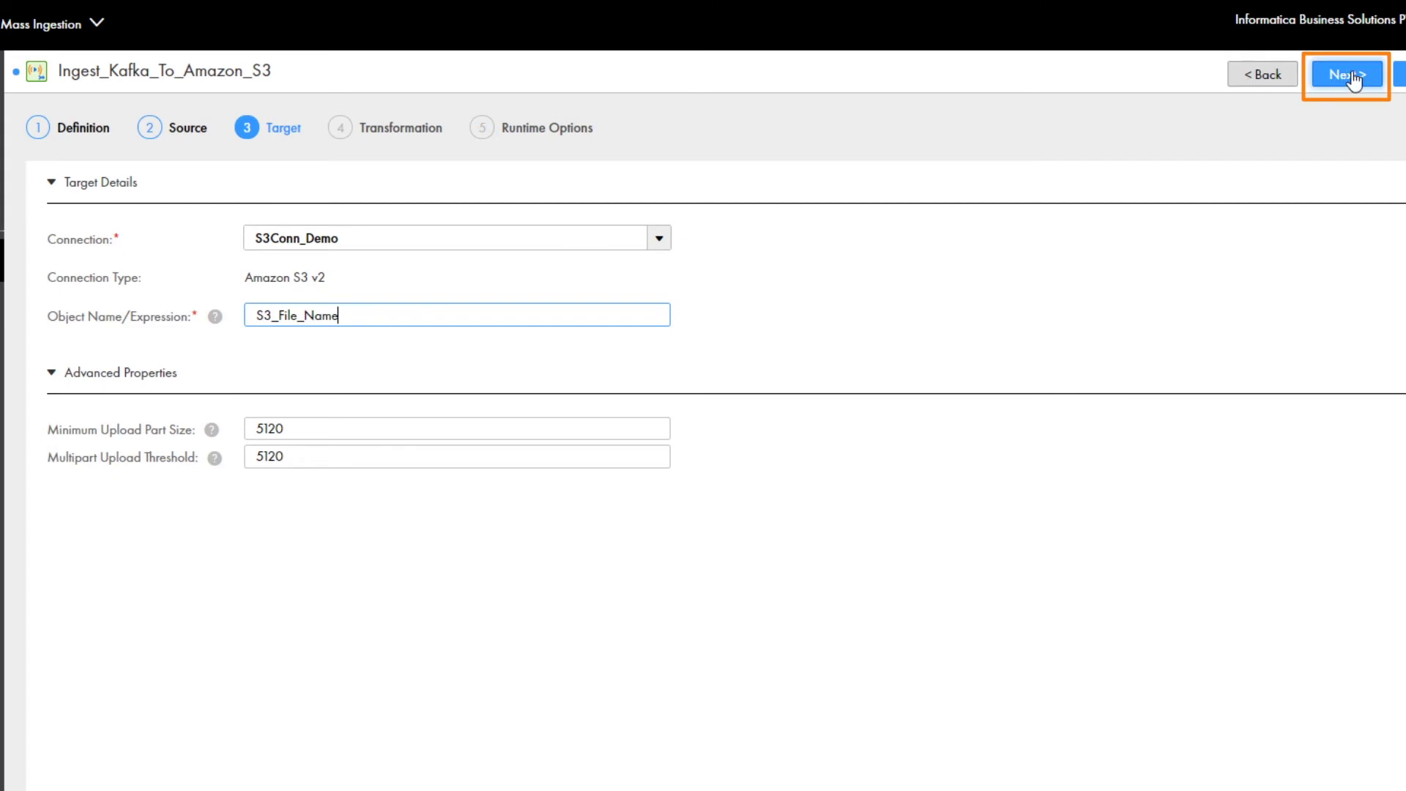
Add and save a Combiner transformation called Combine_Kafka_s3
{"action": "left_click", "coordinate": [1351, 75]}
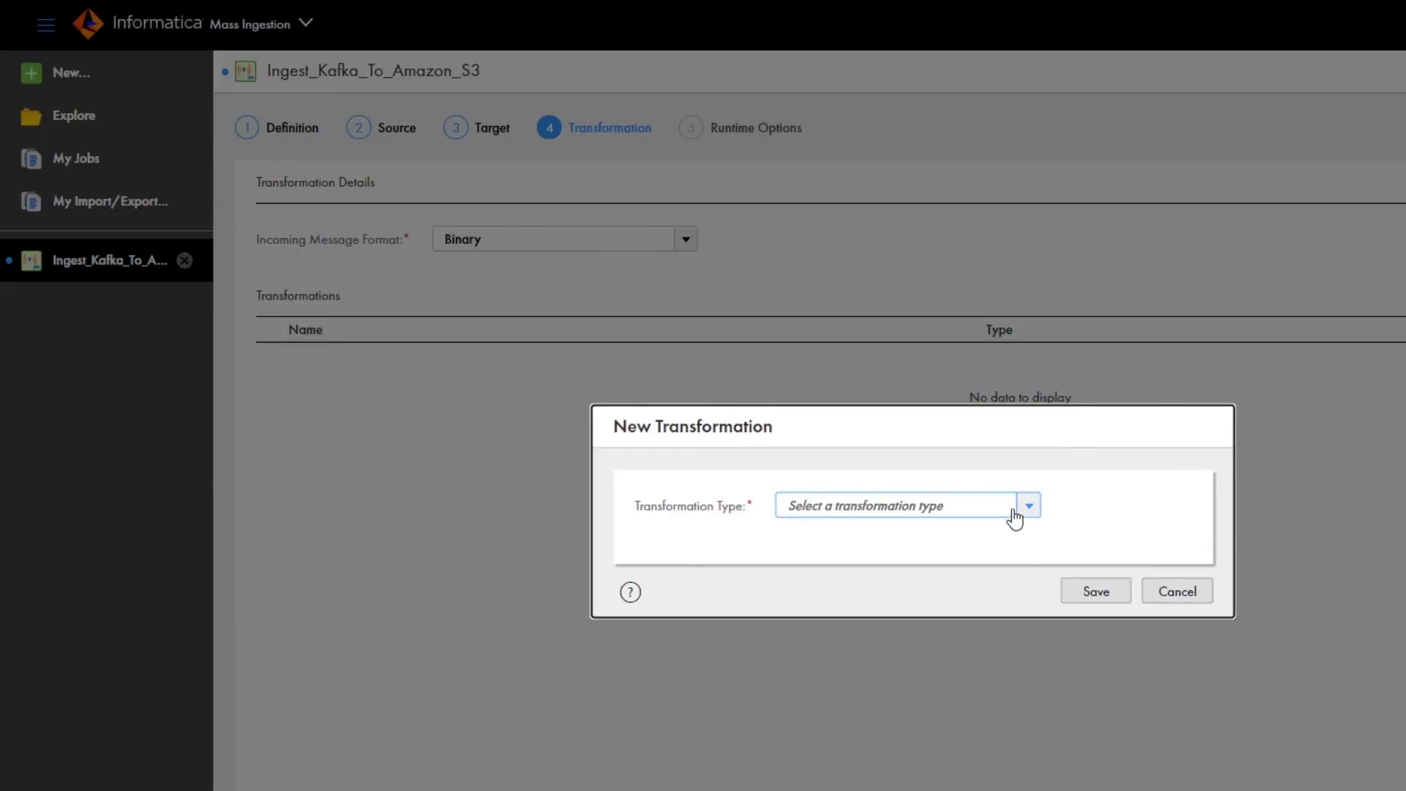
{"action": "left_click", "coordinate": [1030, 514]}
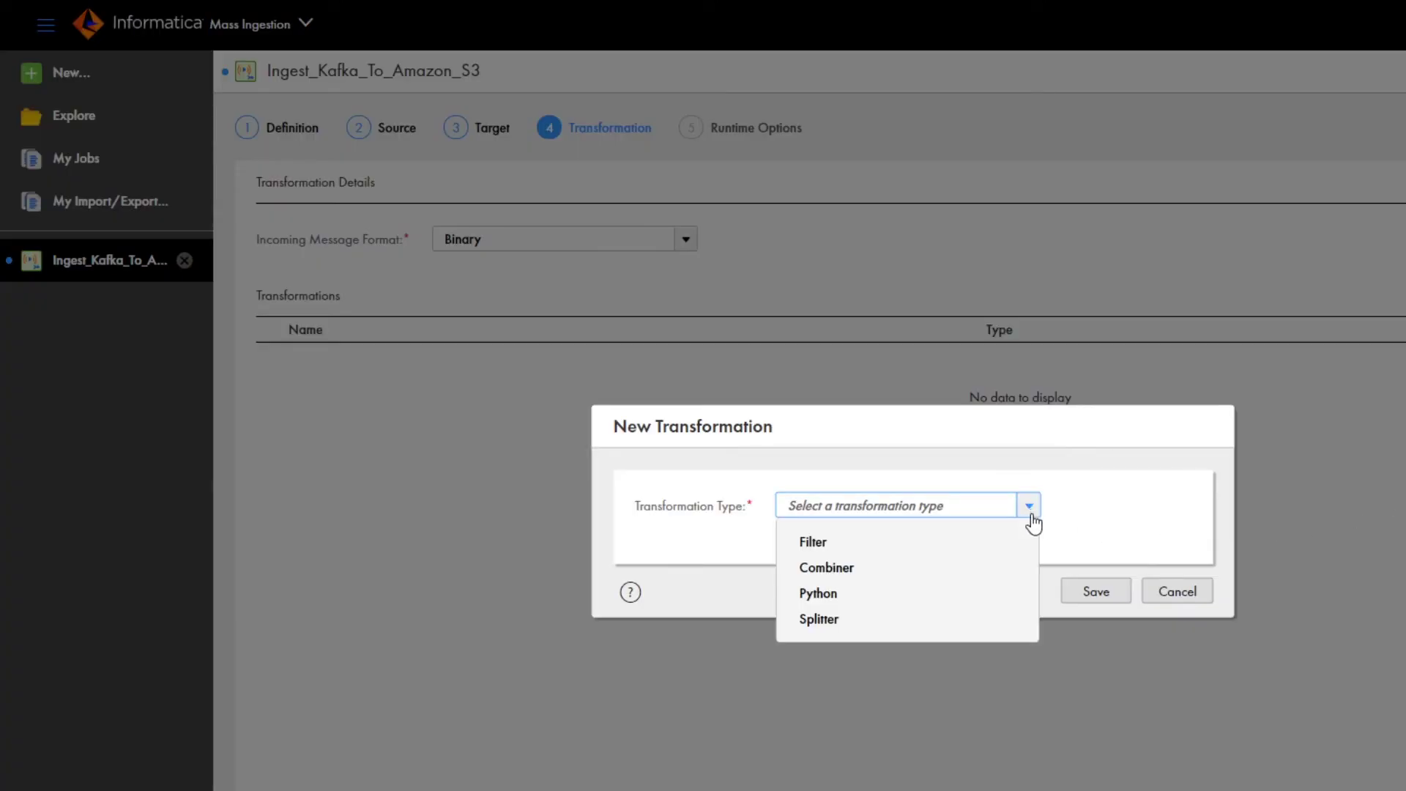
{"action": "left_click", "coordinate": [831, 569]}
{"action": "type", "text": "Combine_Kafka_s3"}
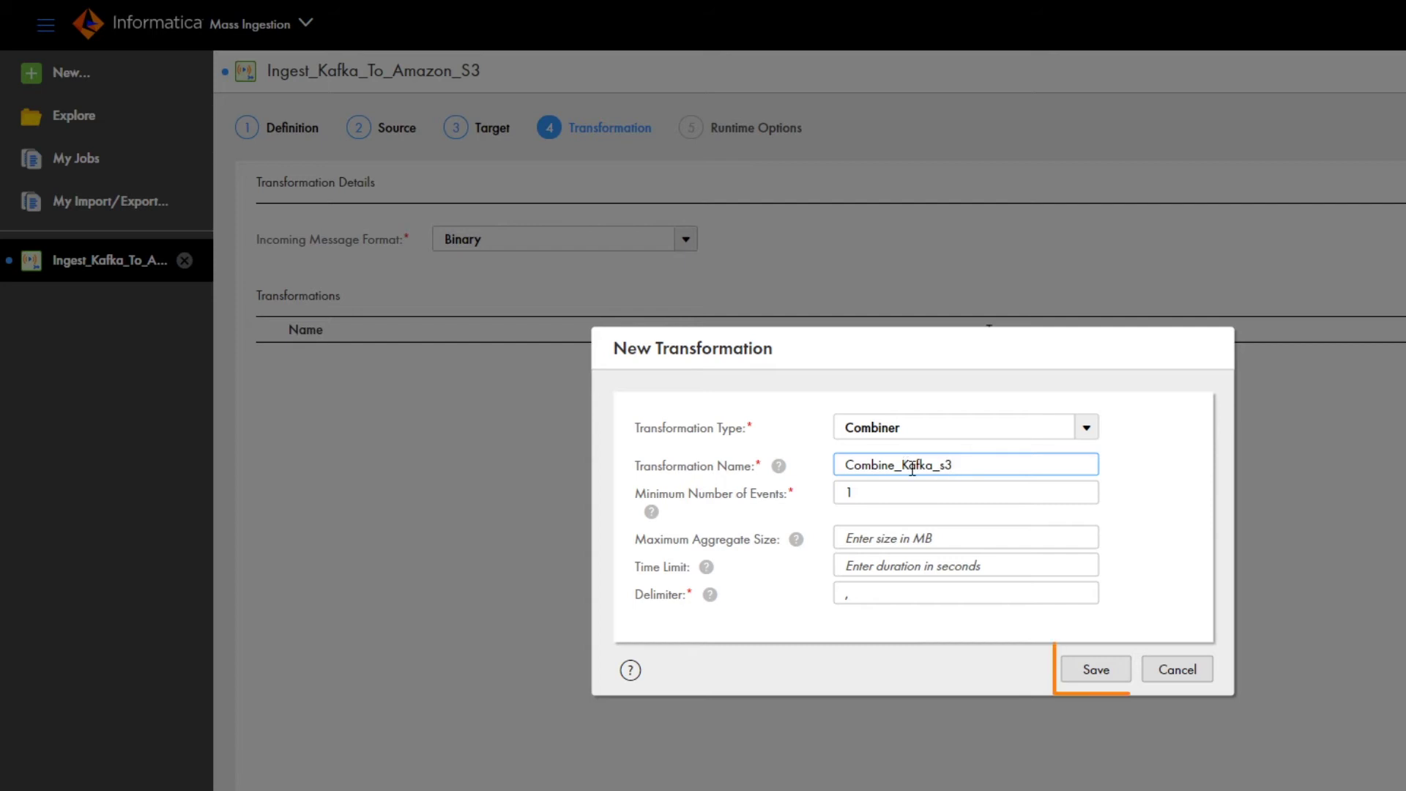
{"action": "left_click", "coordinate": [1096, 681]}
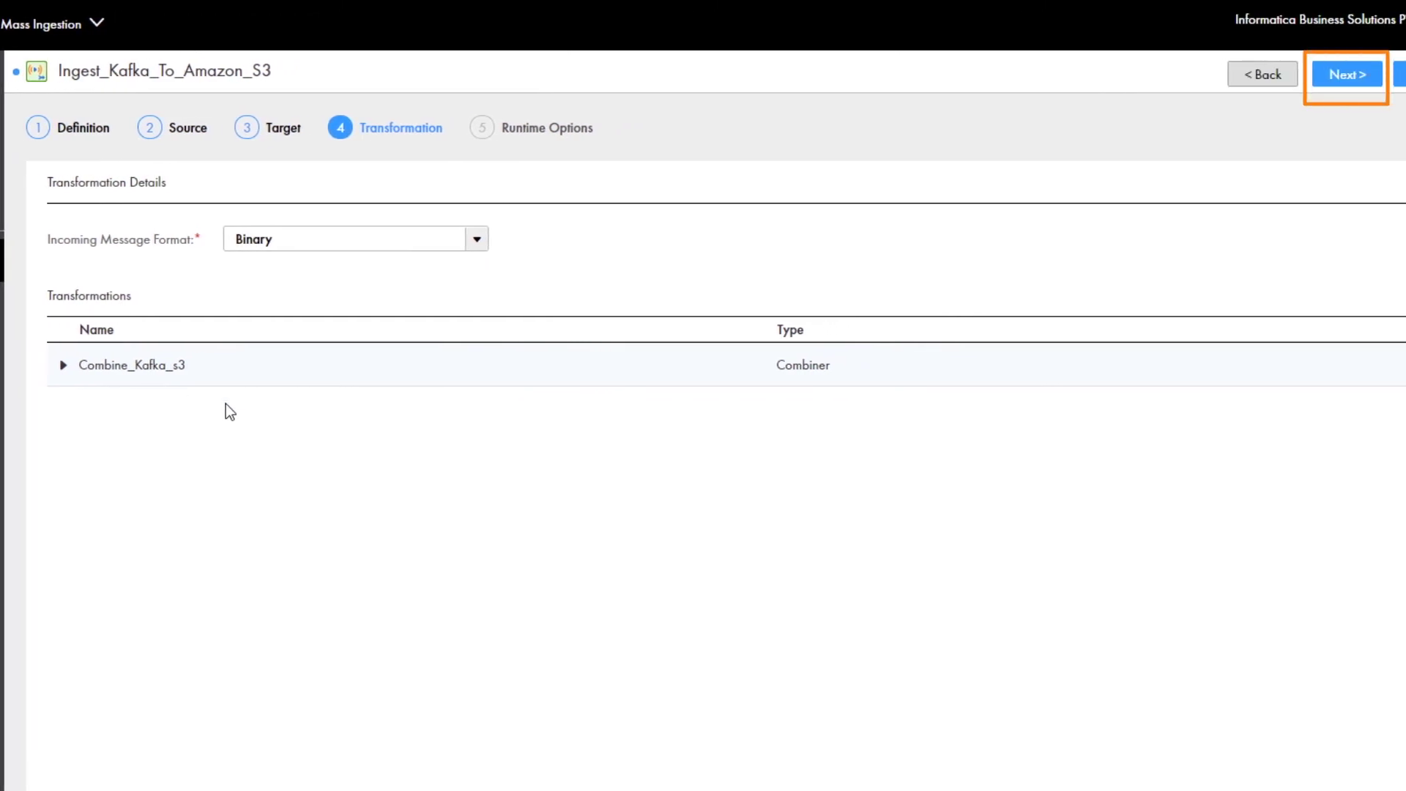
{"action": "left_click", "coordinate": [1336, 80]}
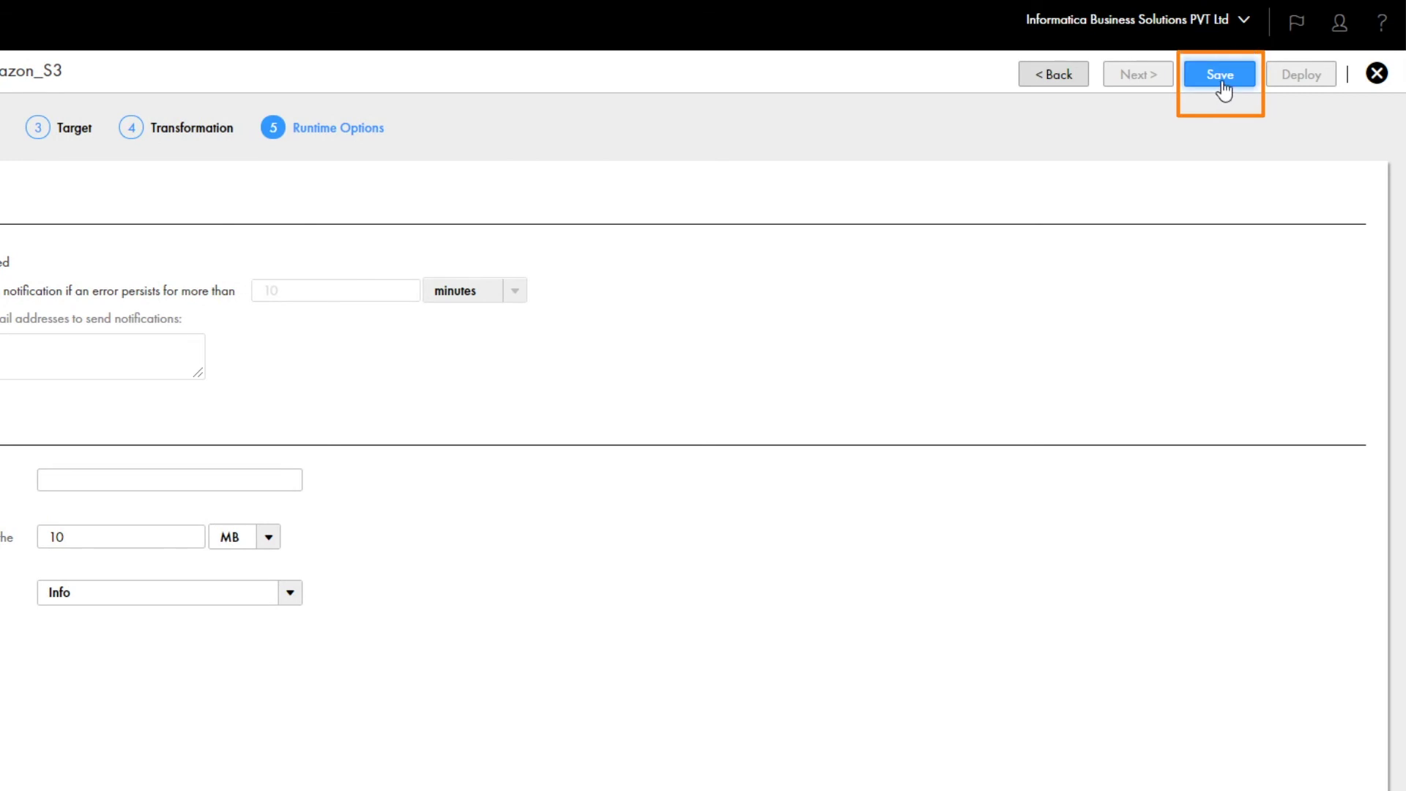
Save and deploy Ingest_Kafka_To_Amazon_S3 with default runtime options, then check My Jobs
{"action": "left_click", "coordinate": [1221, 77]}
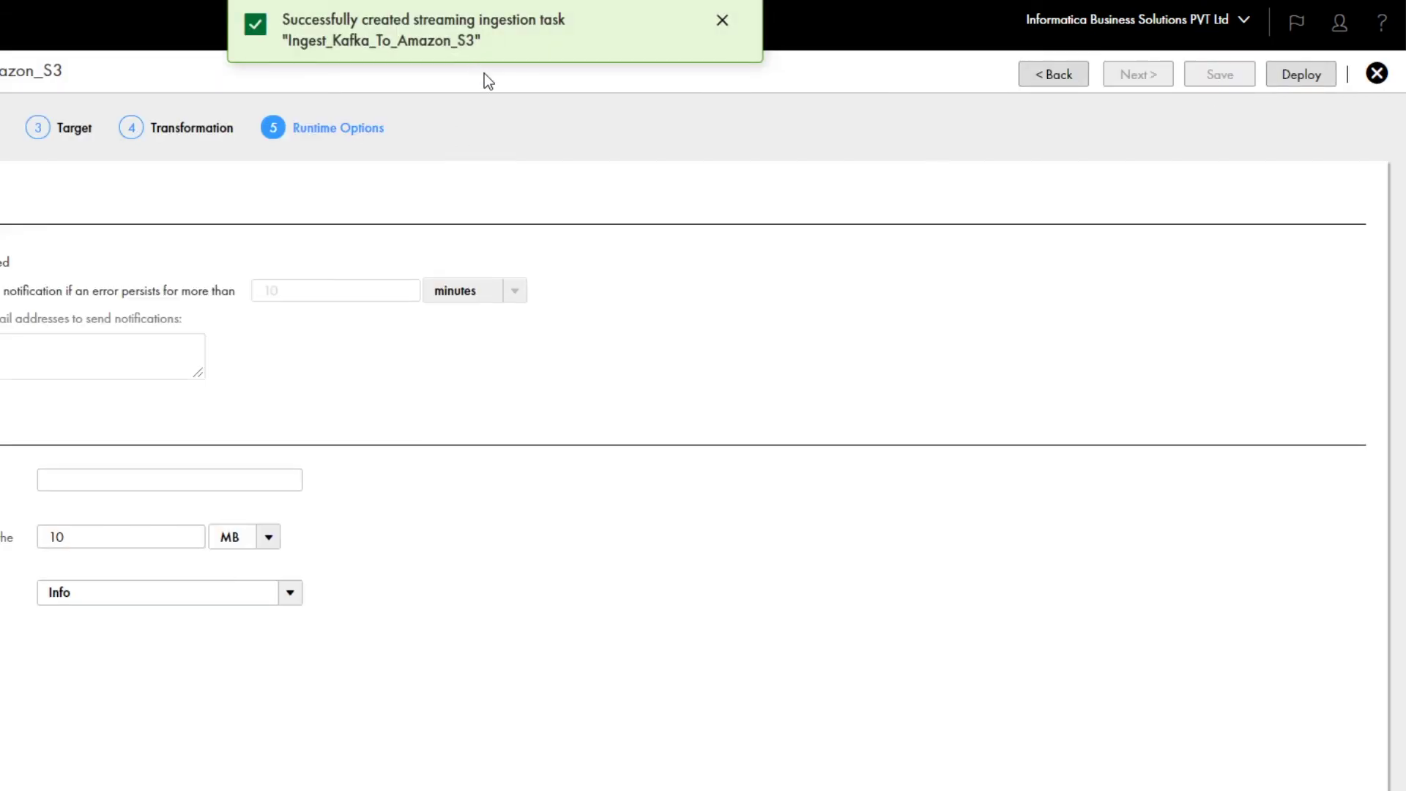
{"action": "left_click", "coordinate": [1299, 88]}
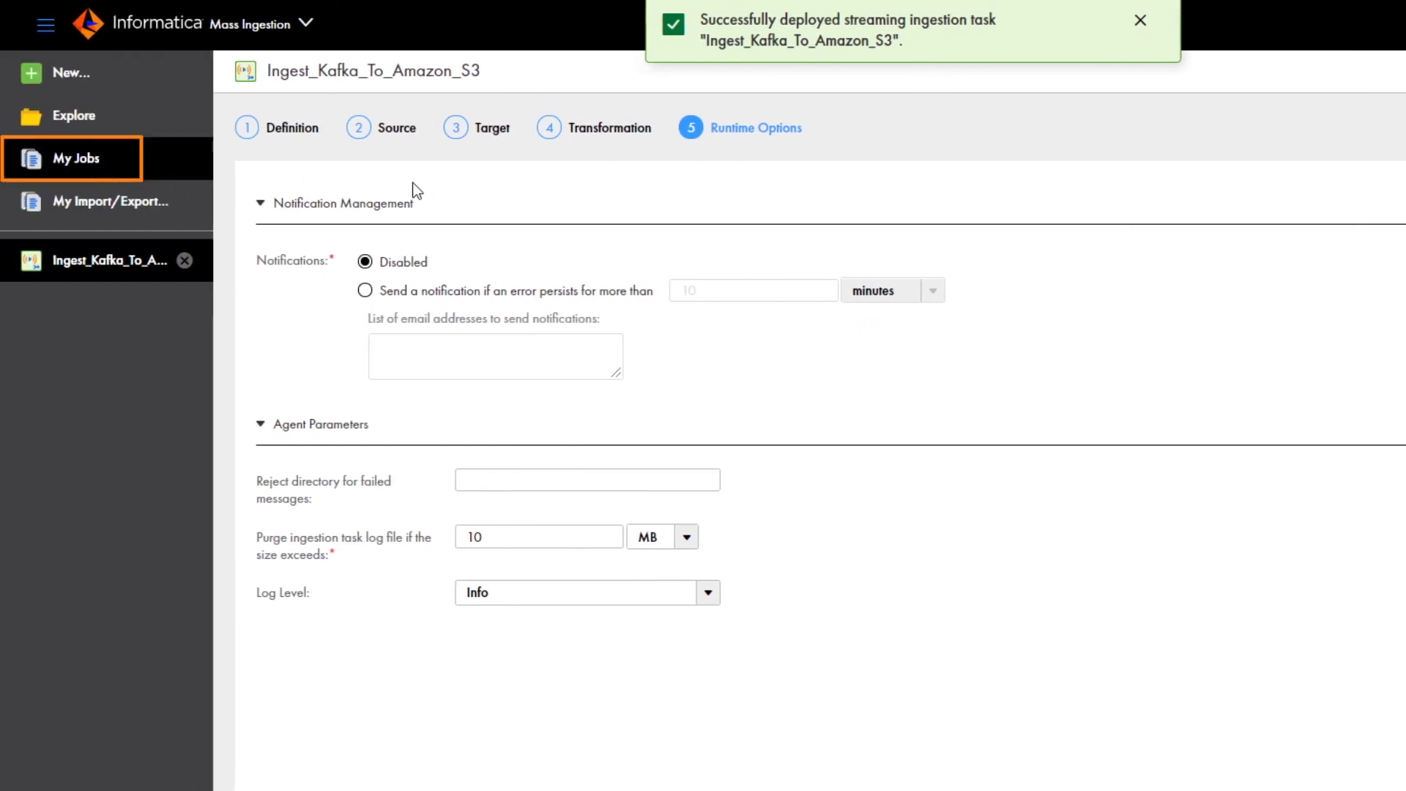
{"action": "left_click", "coordinate": [86, 161]}
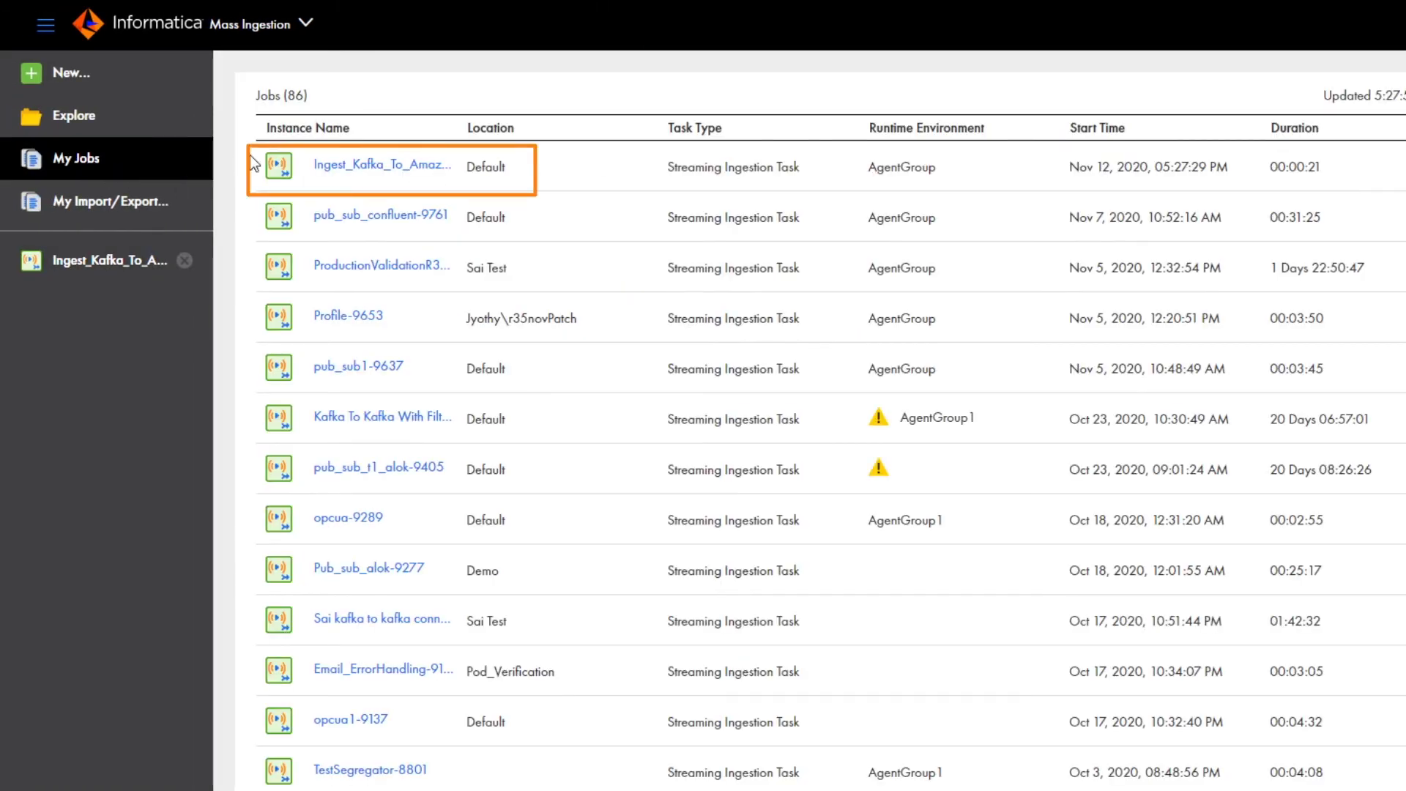